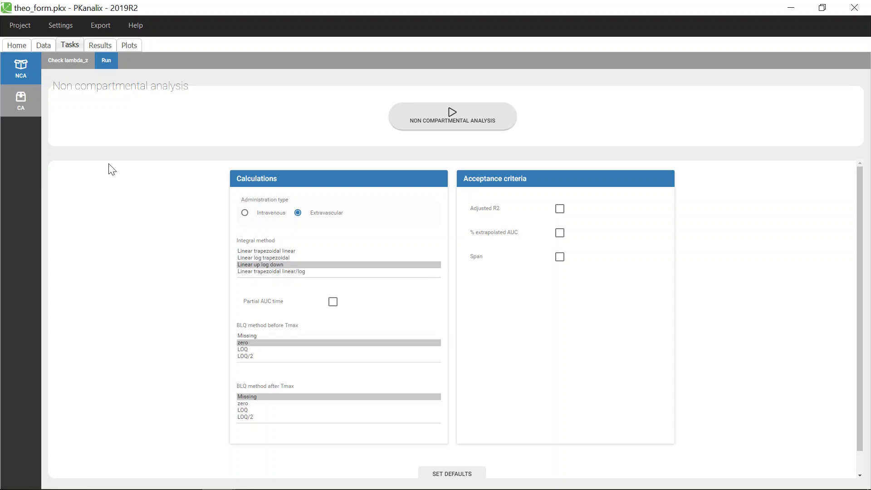
Show the observed data plot and colour its curves by FORM to separate REF and TEST
click(129, 45)
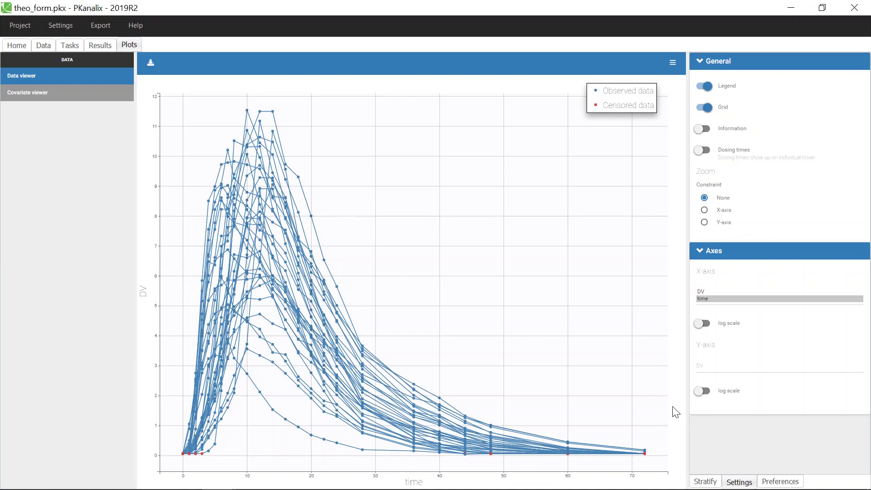
click(705, 481)
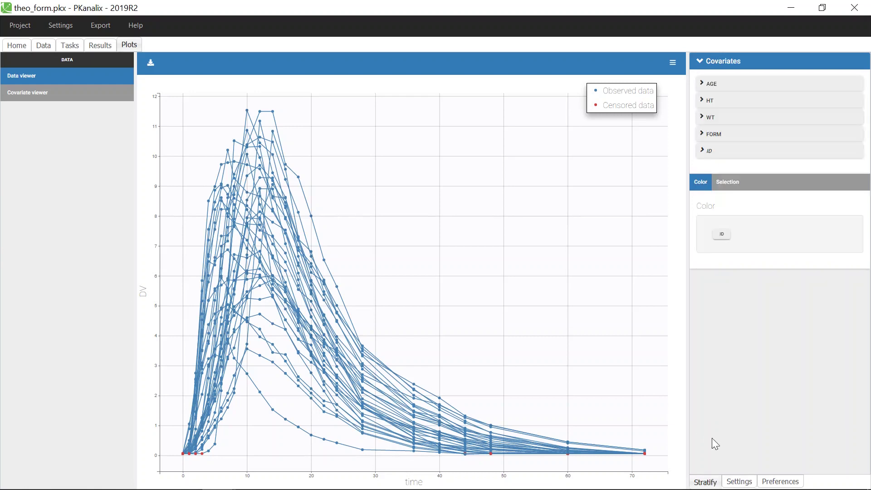
click(713, 135)
click(847, 138)
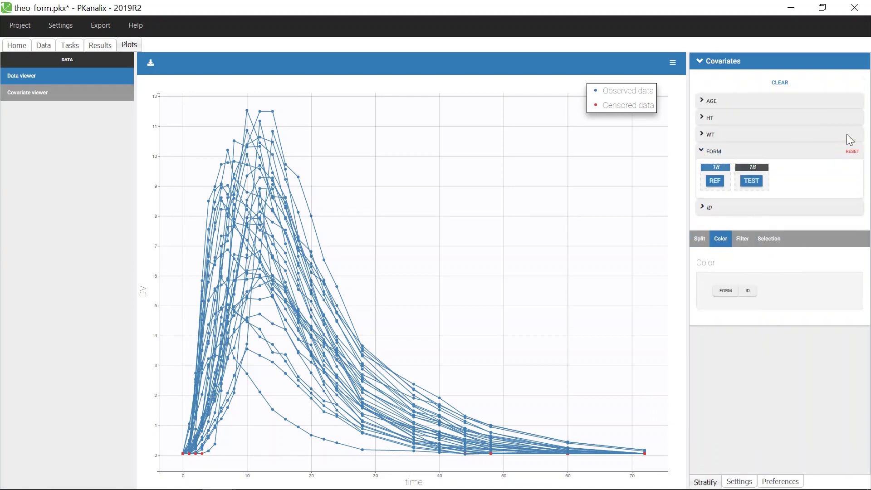
click(726, 291)
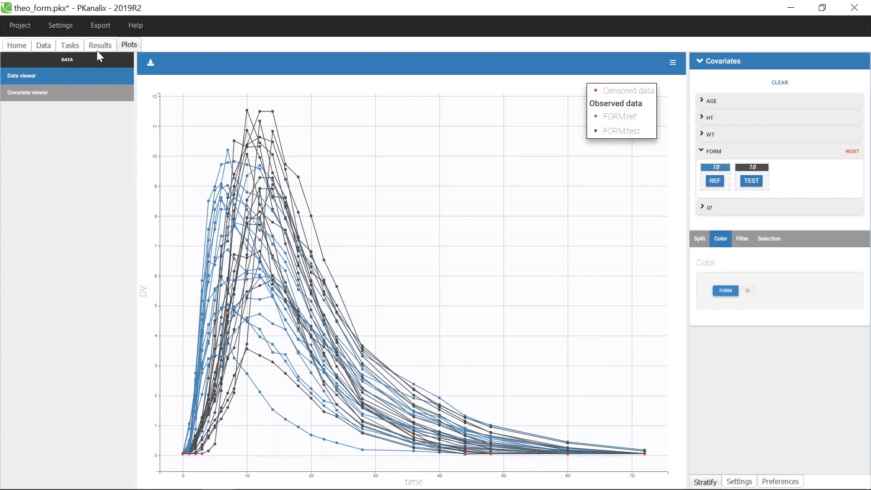
Review the per-individual lambda_z terminal slope fits, then run the non-compartmental analysis
click(70, 45)
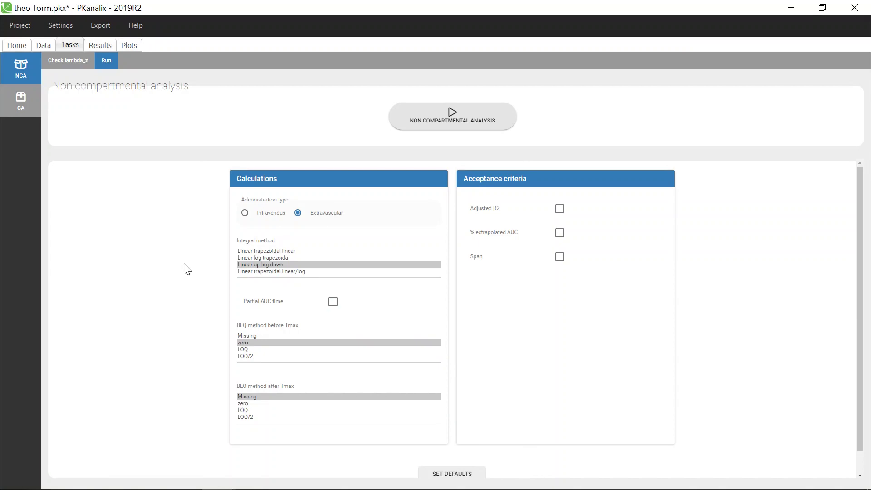
click(68, 61)
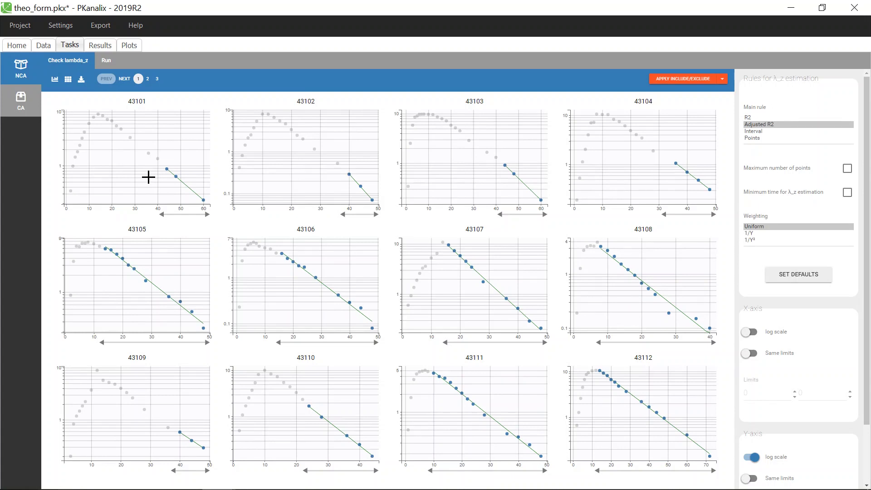
click(106, 60)
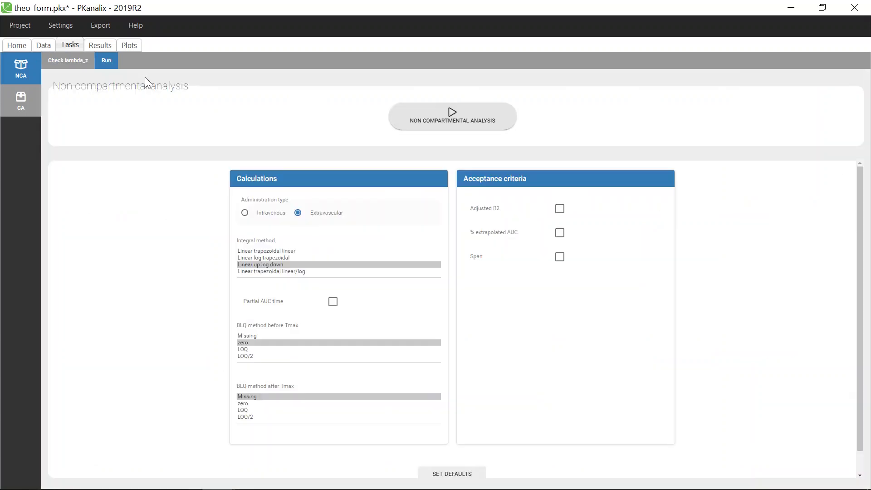
click(453, 114)
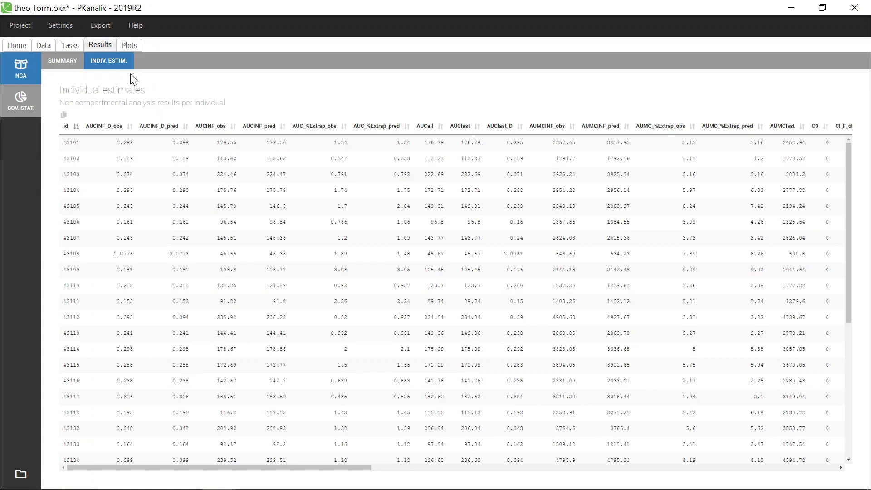
Plot individual NCA parameter distributions, page through all histograms, and display them as CDF curves
click(133, 47)
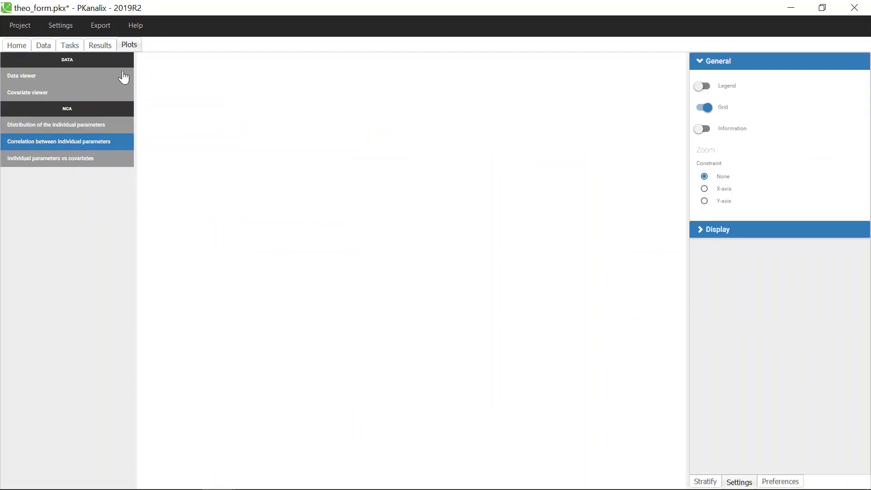
click(100, 125)
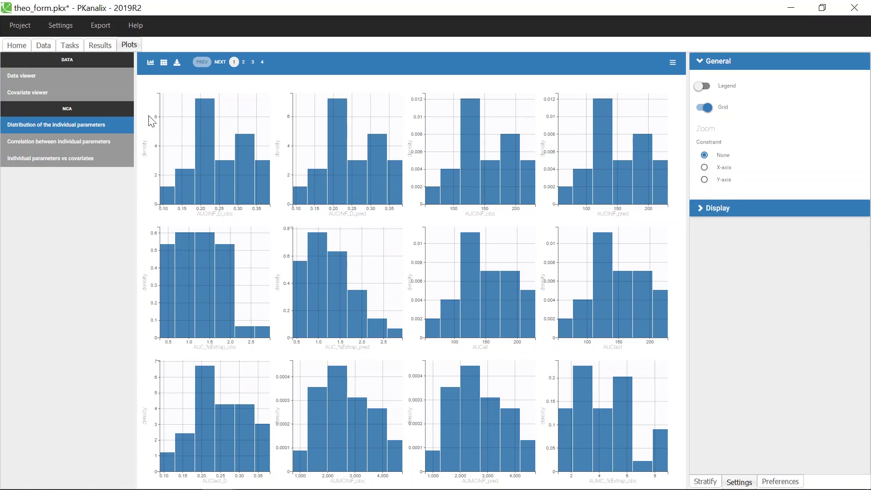
click(221, 63)
click(221, 62)
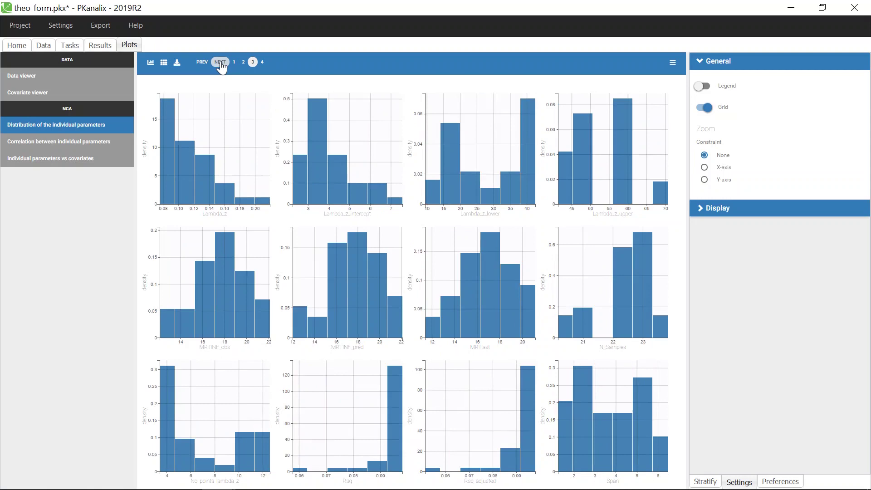
click(221, 63)
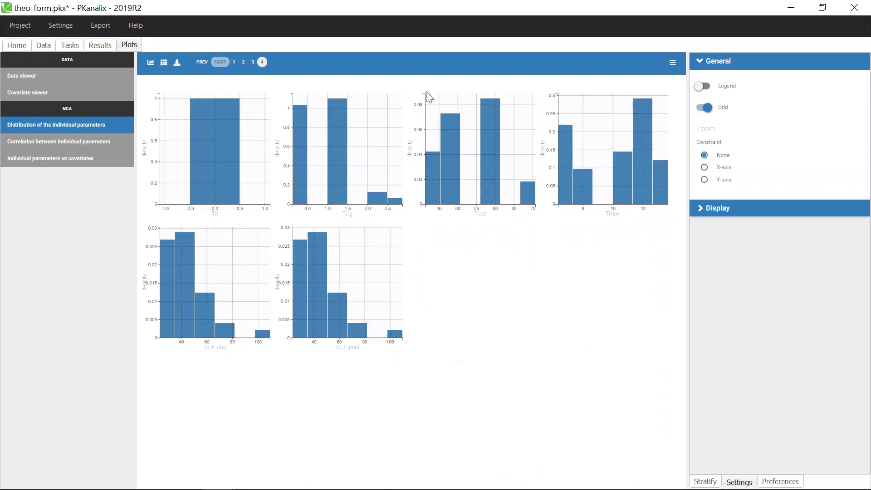
click(718, 208)
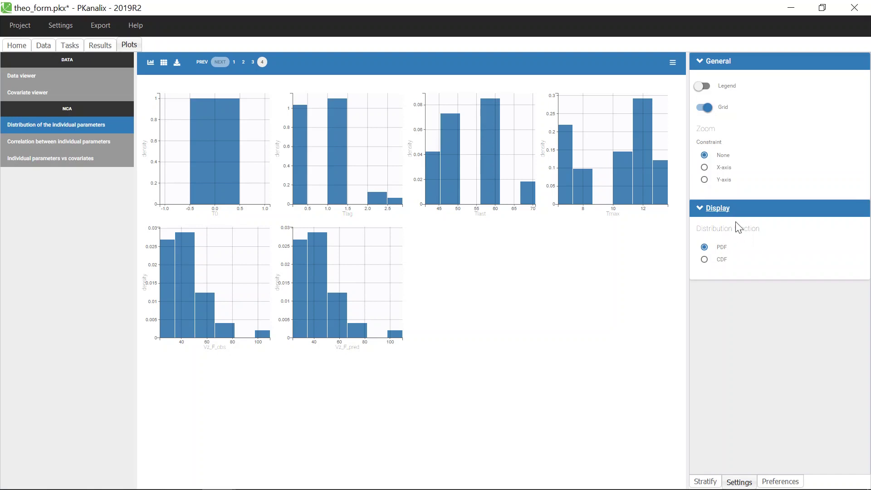
click(704, 260)
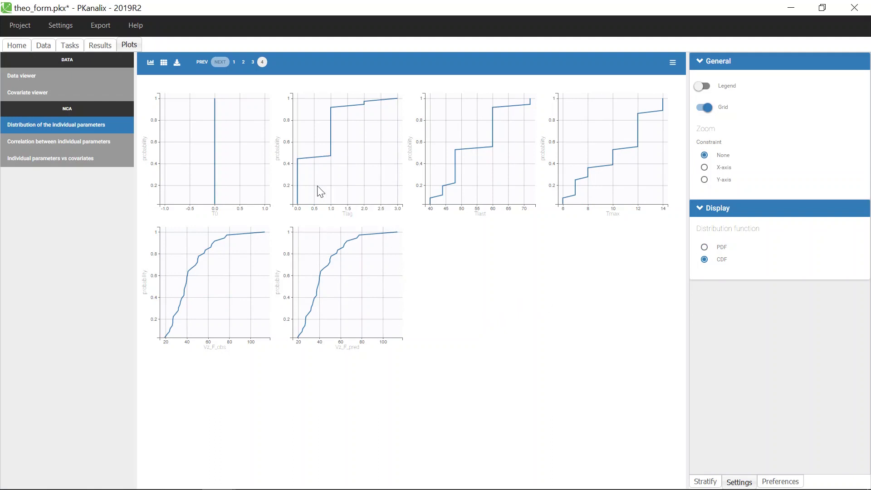
mouse_move(330, 156)
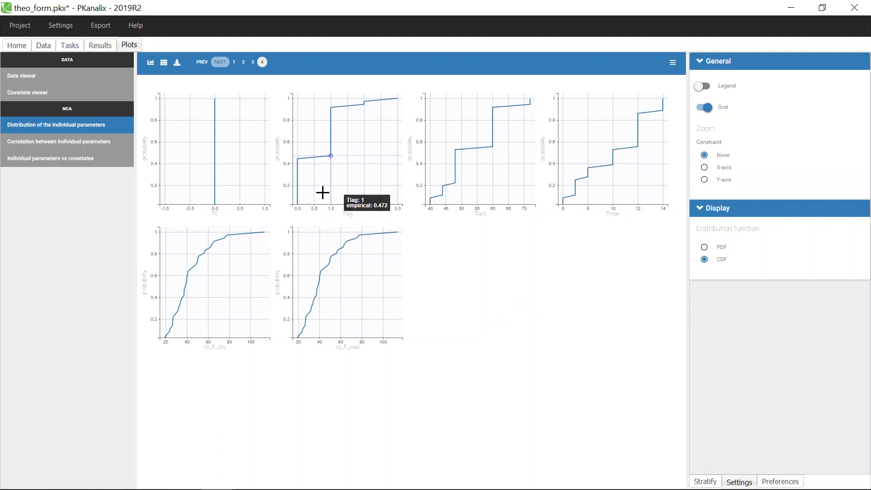
Build a correlation matrix limited to AUCINF_pred, Cmax and Tlag, dismissing the parameter-limit warning
click(113, 144)
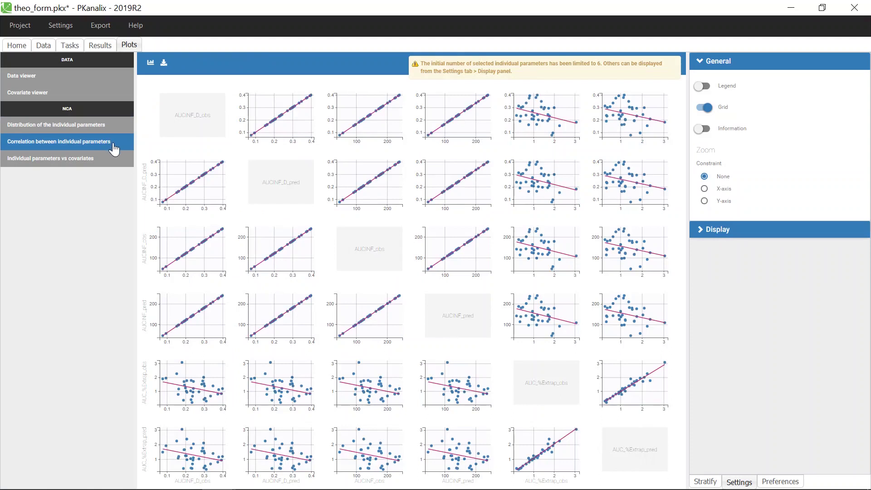
click(544, 76)
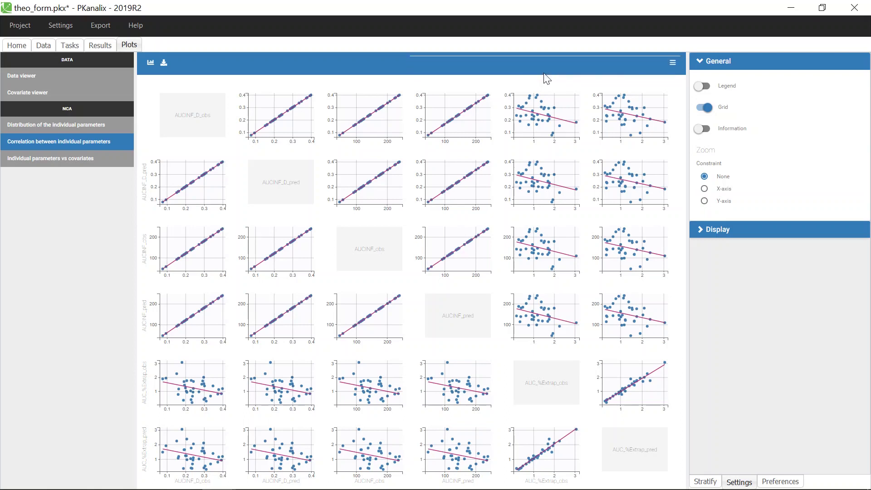
click(718, 230)
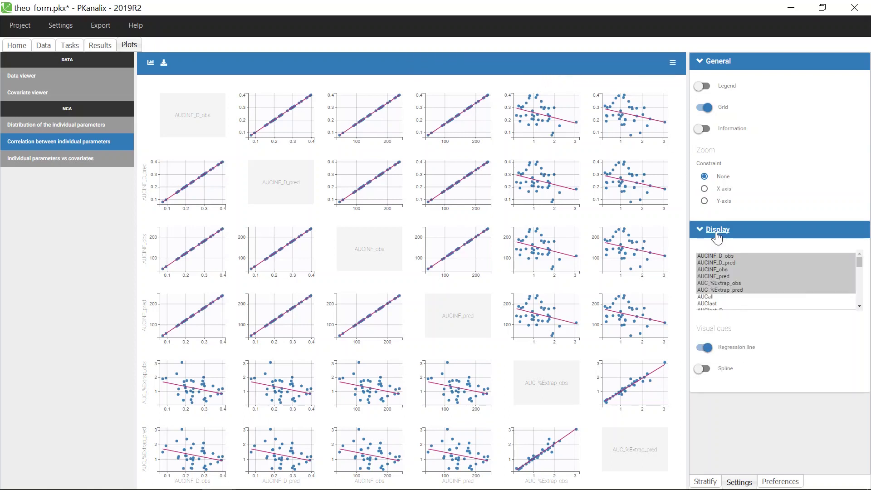
click(731, 278)
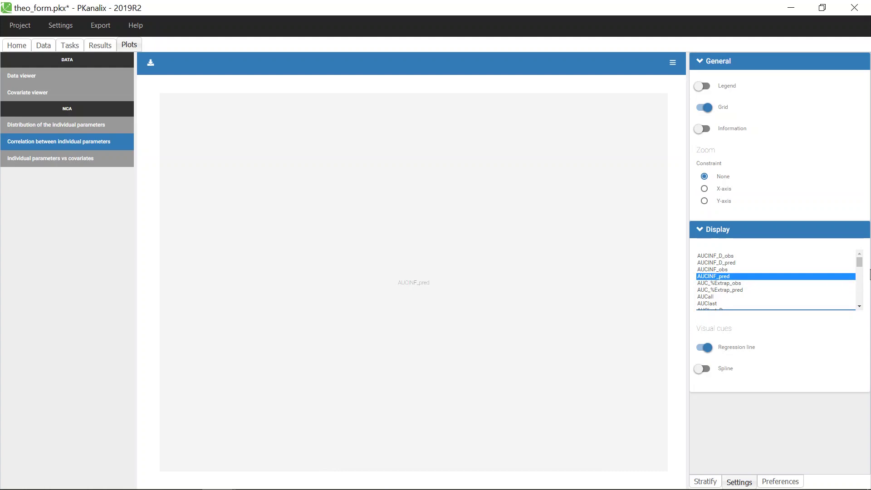
drag(860, 263, 859, 302)
click(753, 293)
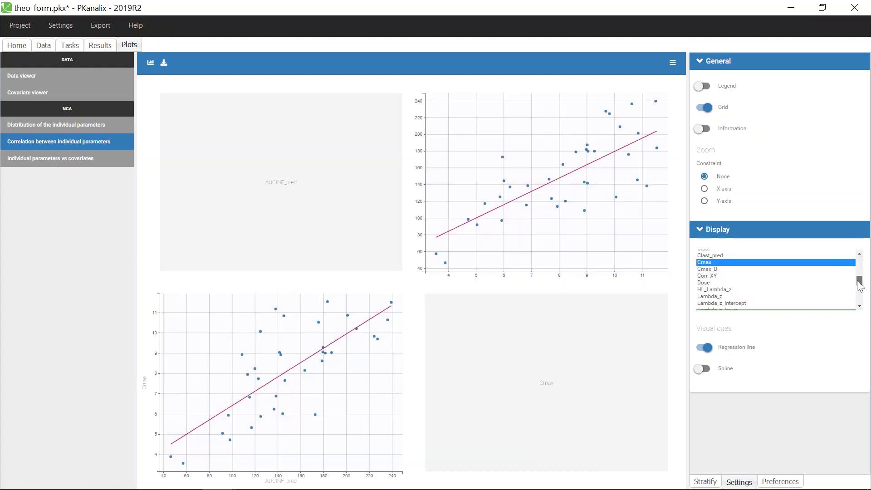
click(730, 277)
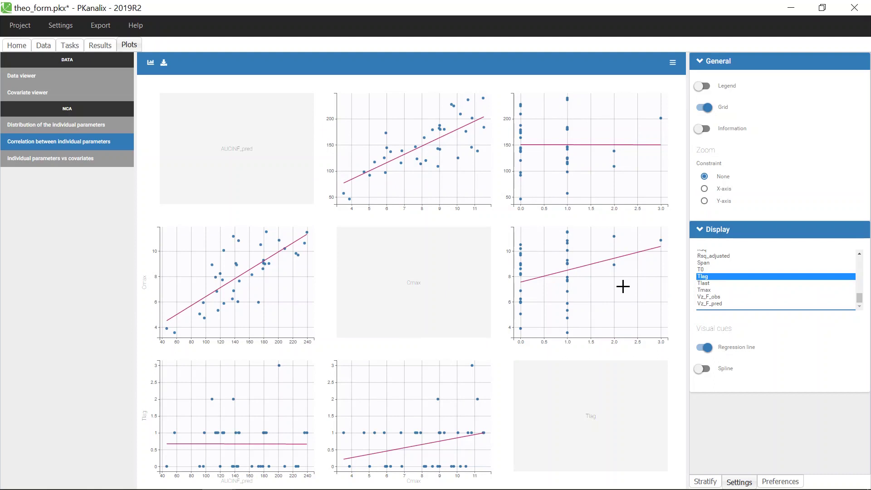
Show coefficients, move the 0.304 label, mark the outlier, then plot parameters against covariates
click(706, 129)
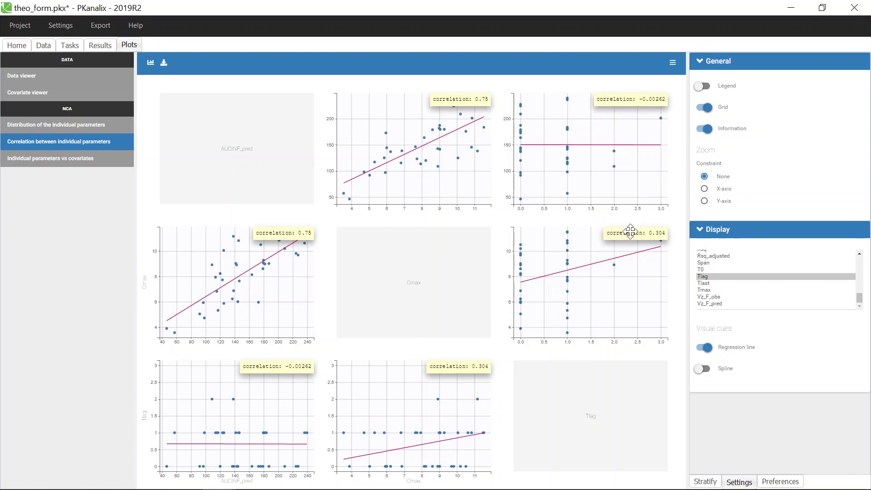
drag(636, 233, 590, 233)
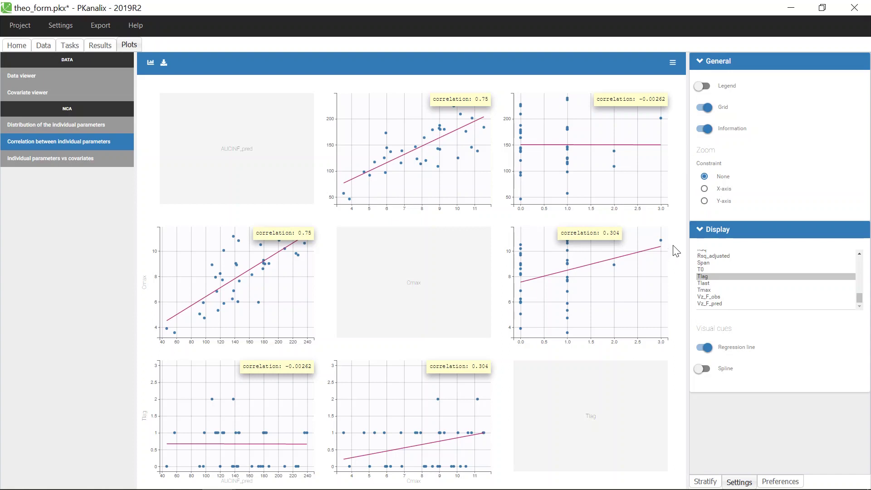
mouse_move(661, 240)
click(660, 240)
click(74, 77)
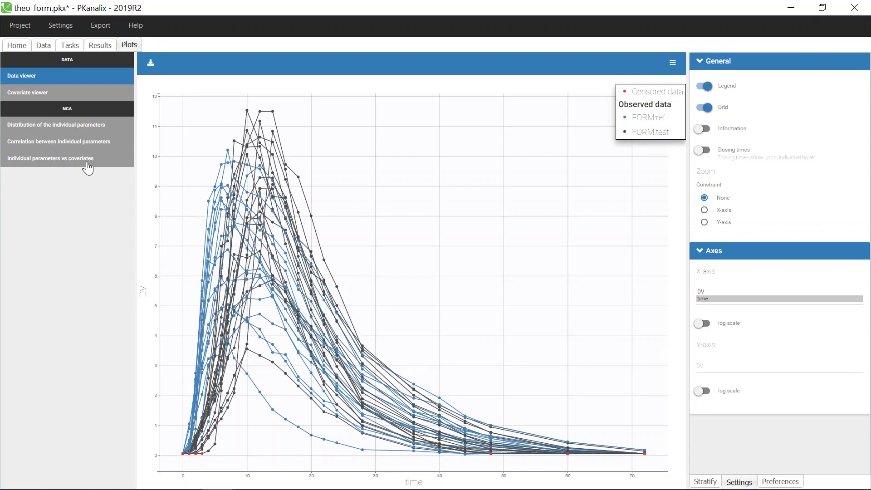
click(51, 158)
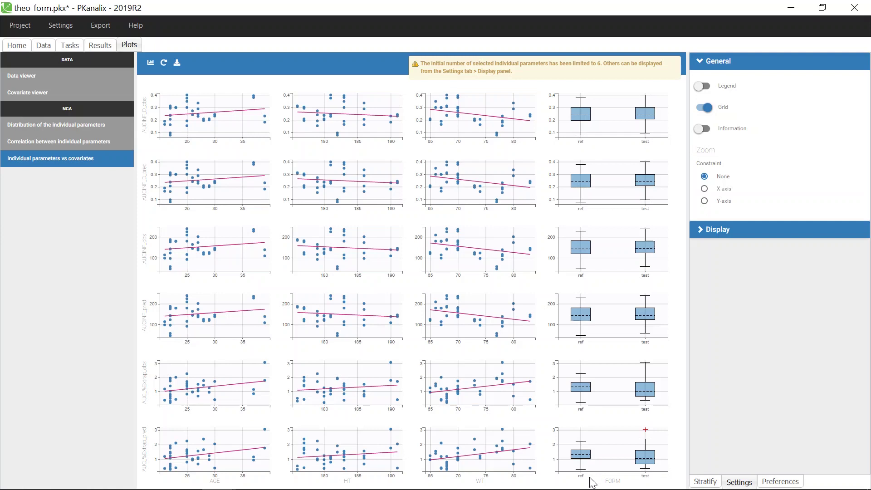
Select AUCINF_pred, Cmax and Tmax as parameters and FORM as the only covariate
click(723, 235)
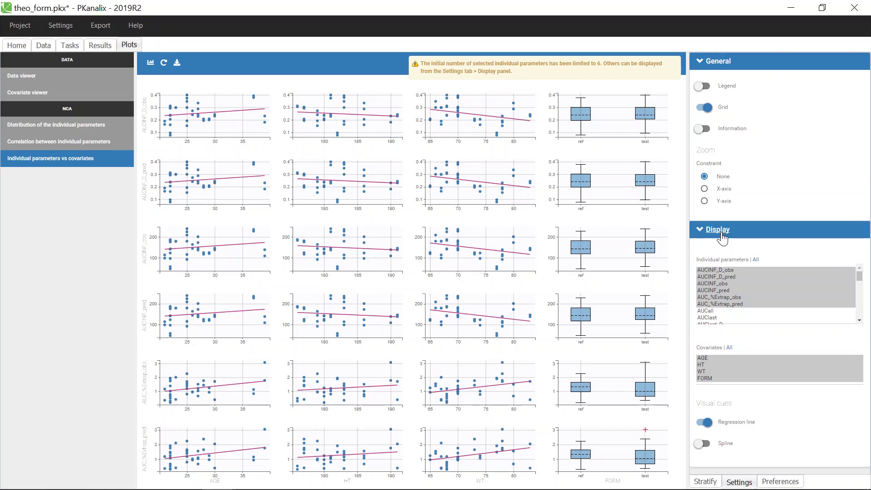
click(727, 290)
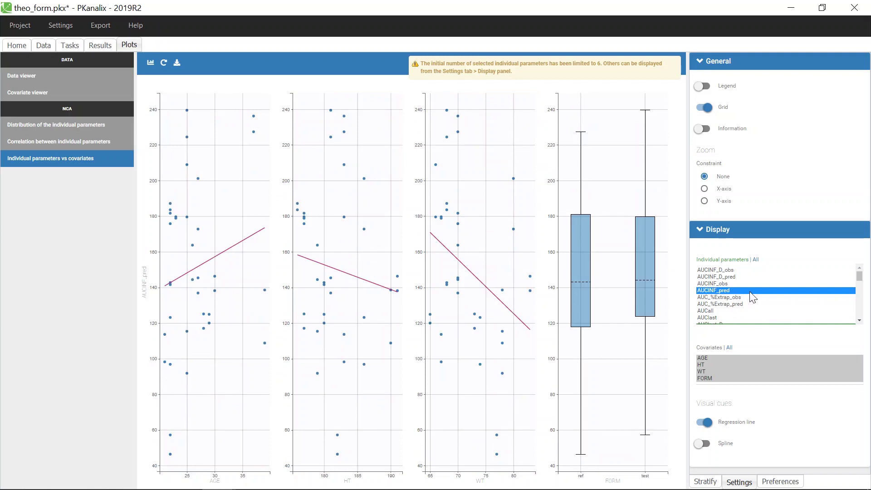
drag(861, 278, 862, 295)
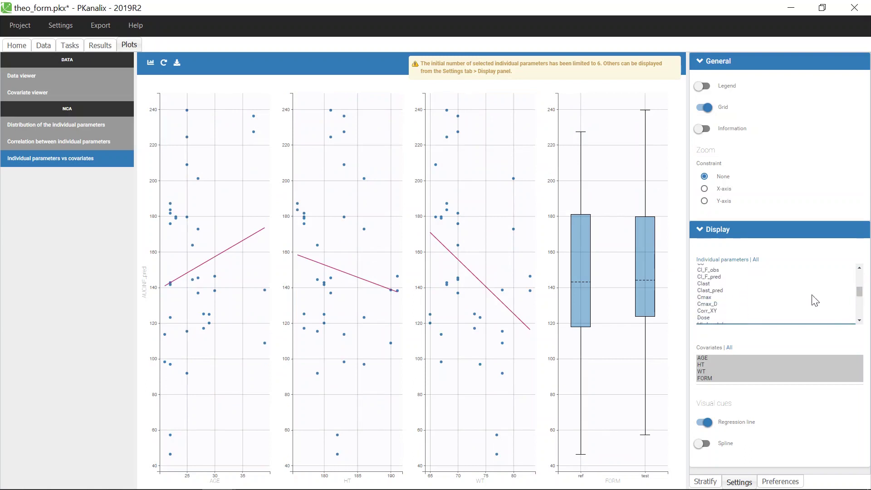
click(738, 304)
drag(860, 292, 859, 319)
click(728, 304)
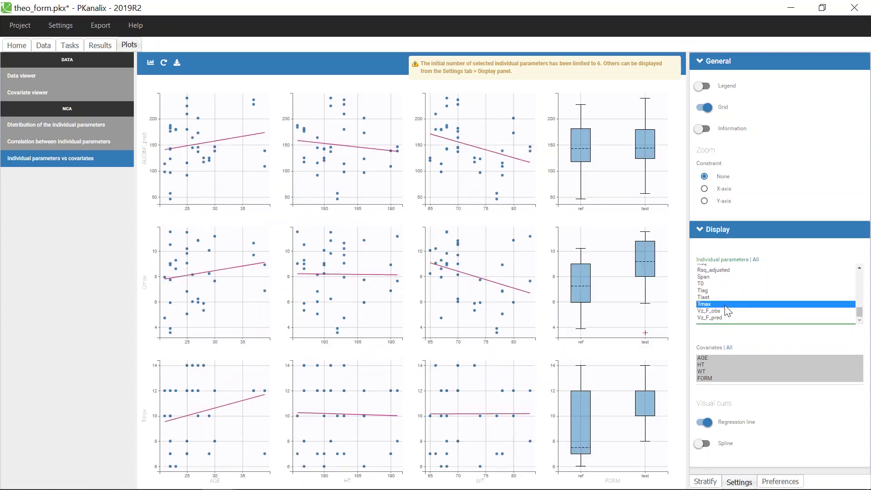
click(711, 381)
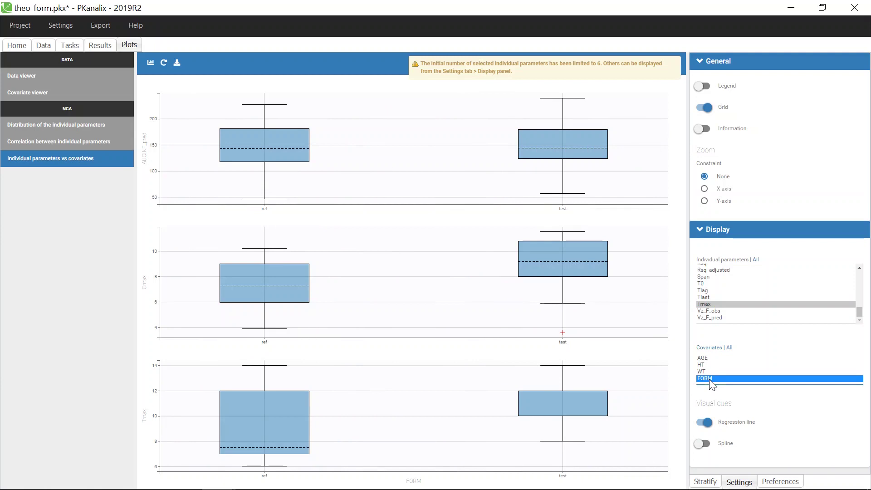
Arrange the three FORM boxplots side by side and close the yellow warning banner
click(164, 63)
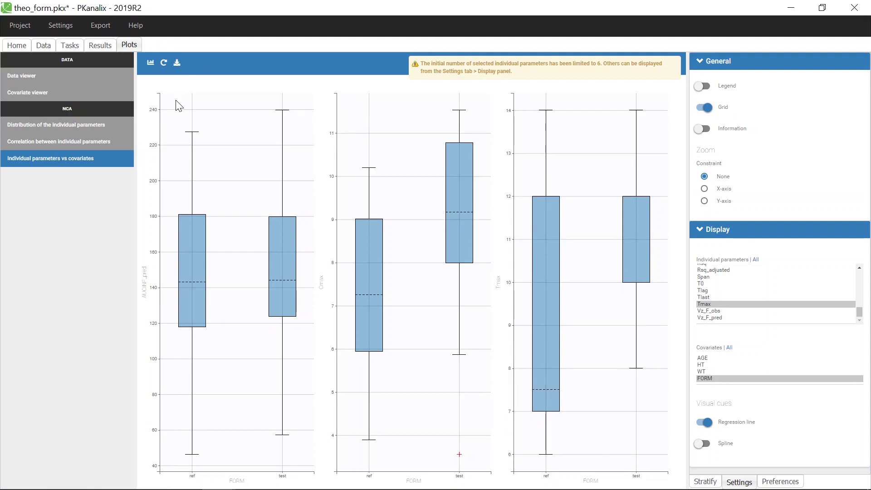
click(450, 71)
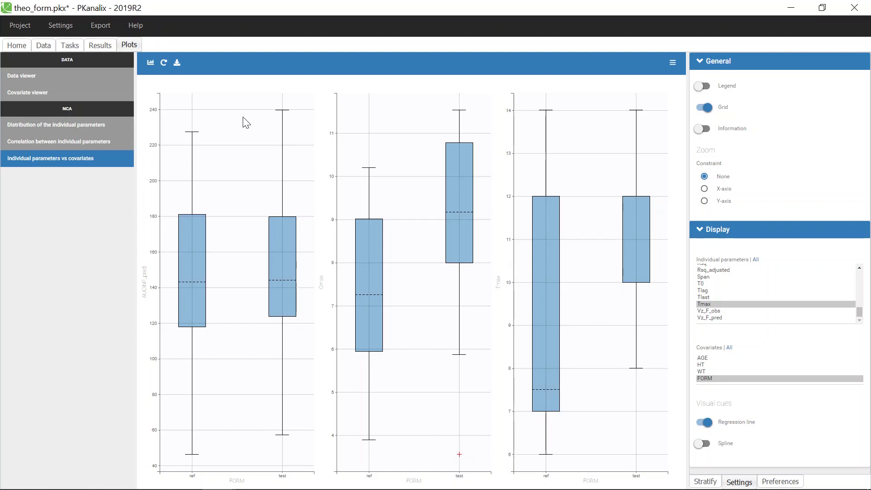
Look over the plot image formats and project Export menu, closing both without exporting
click(176, 63)
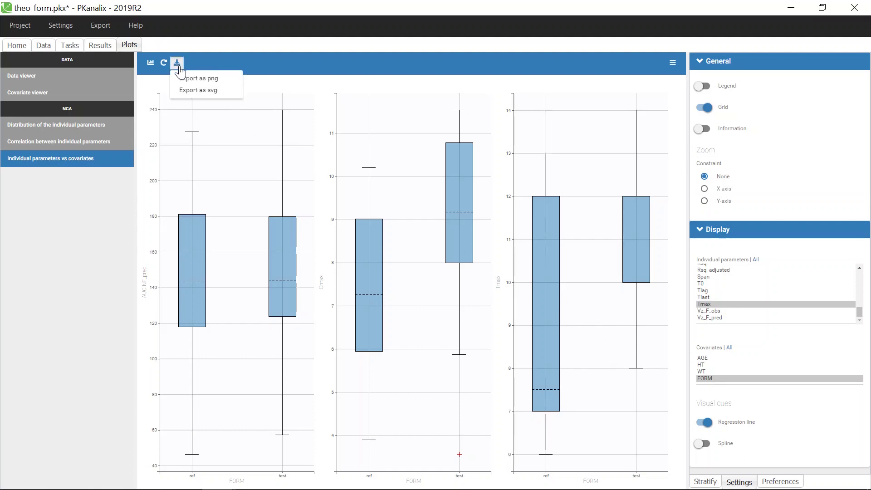
click(196, 56)
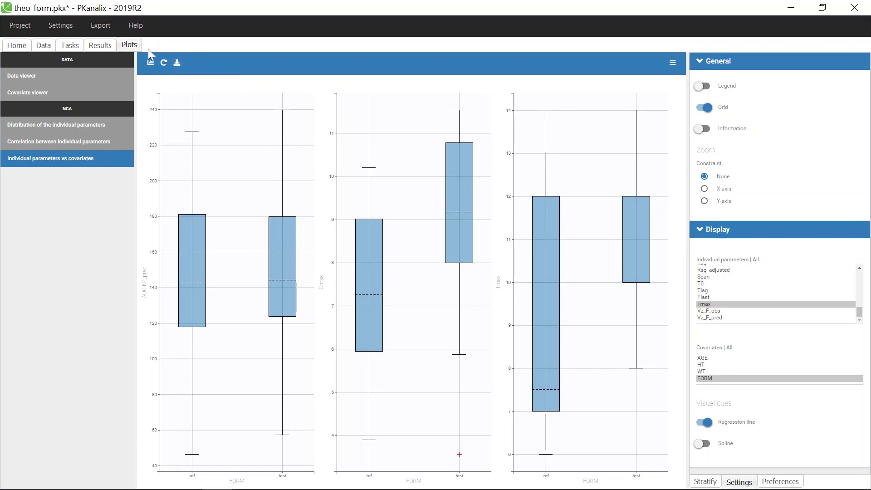
click(100, 25)
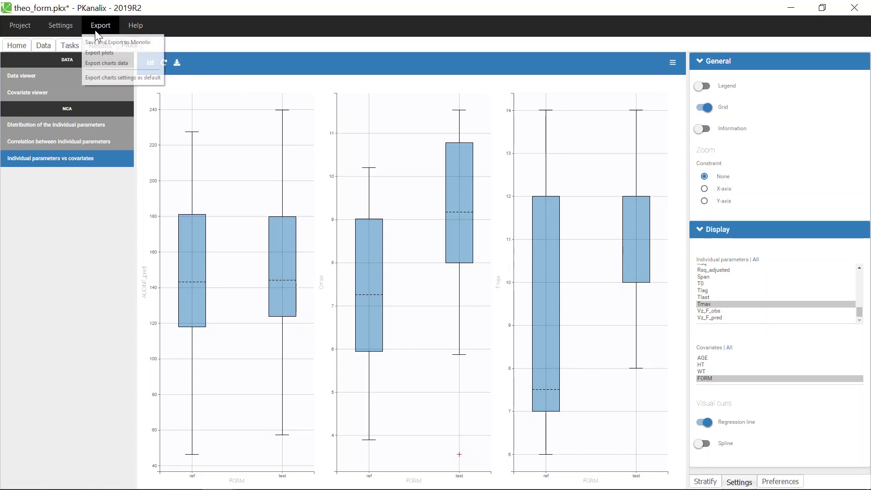
click(126, 54)
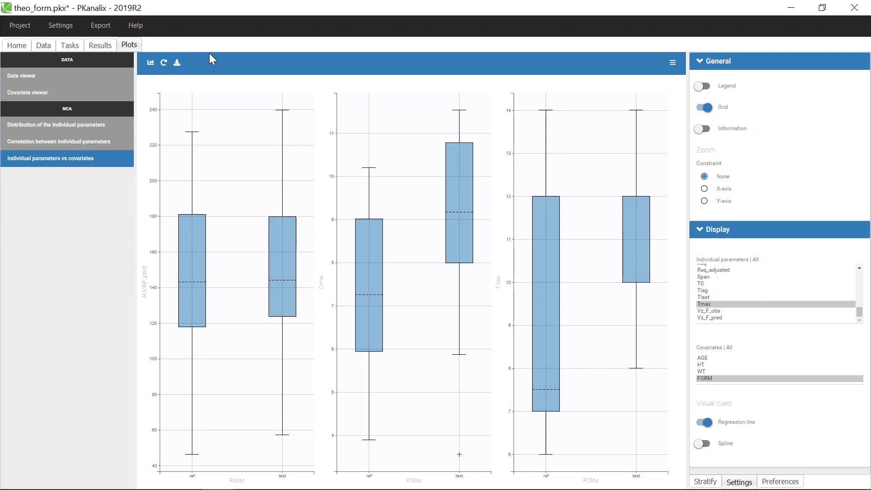